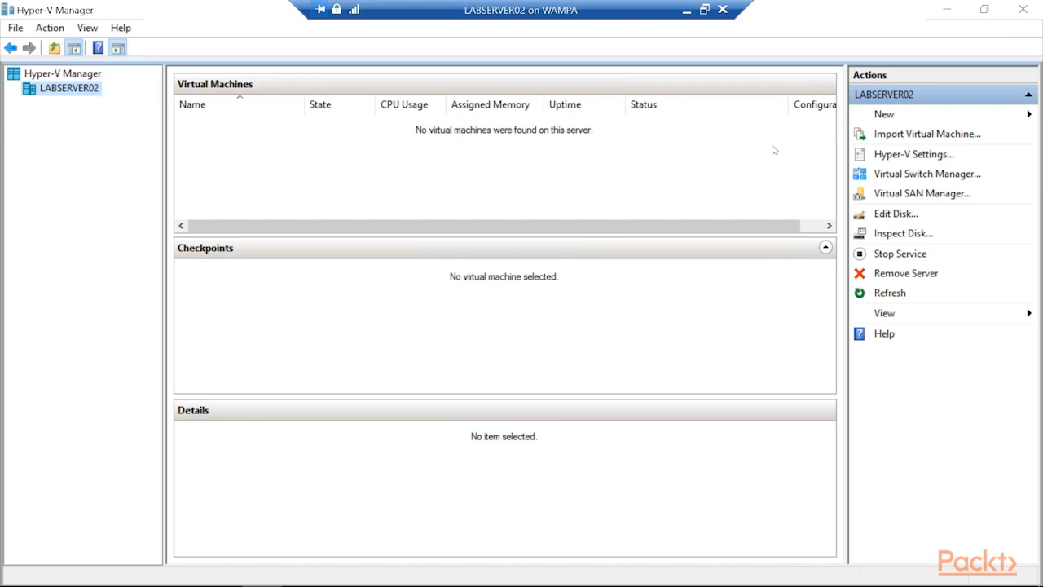
# - Examine the New Virtual Machine wizard's name, generation, memory and networking pages, keeping the defaults, up to the virtual hard disk page
pyautogui.click(884, 118)
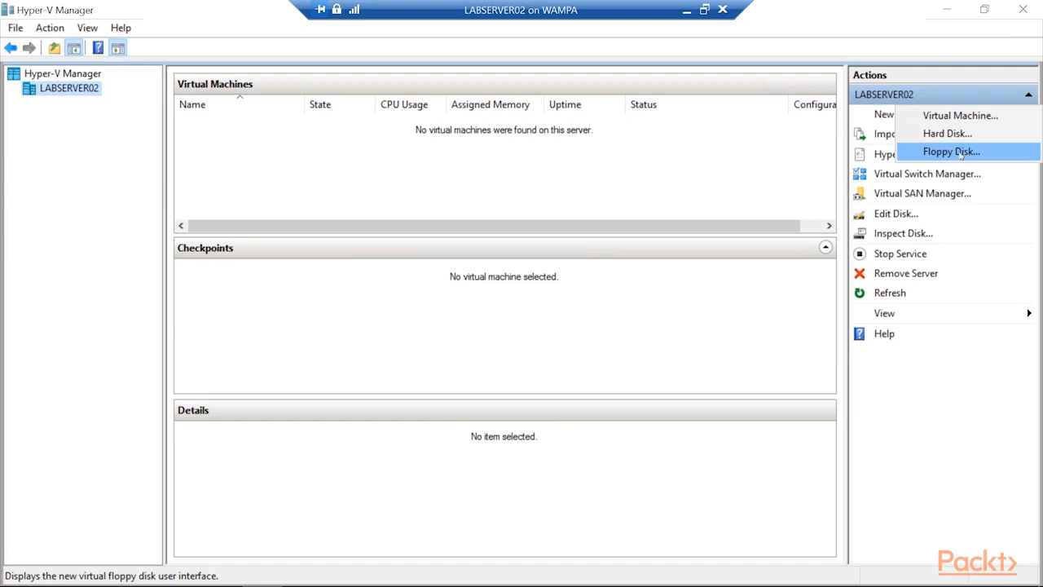
pyautogui.click(958, 115)
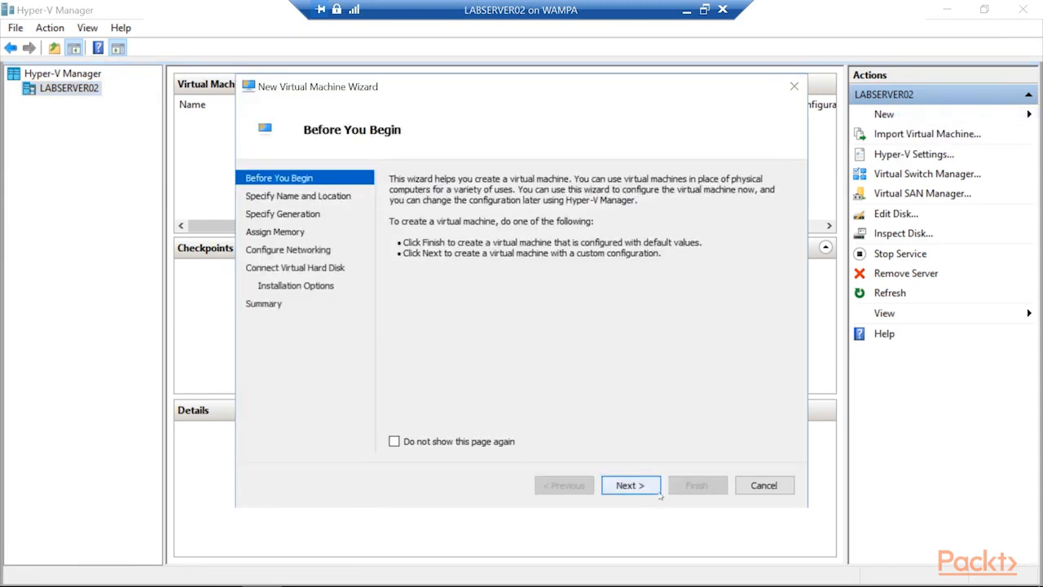
pyautogui.click(632, 487)
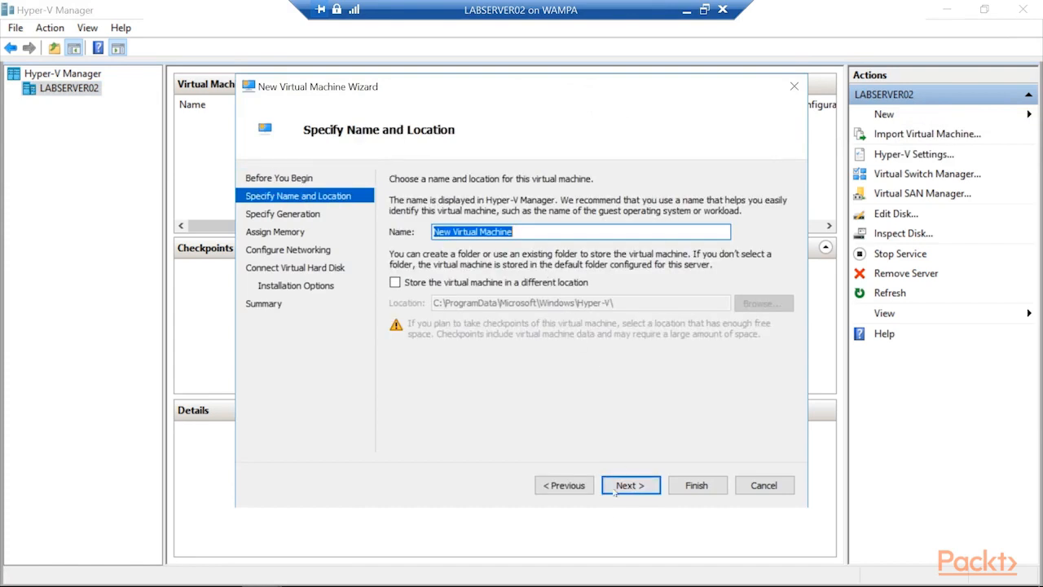
pyautogui.click(632, 486)
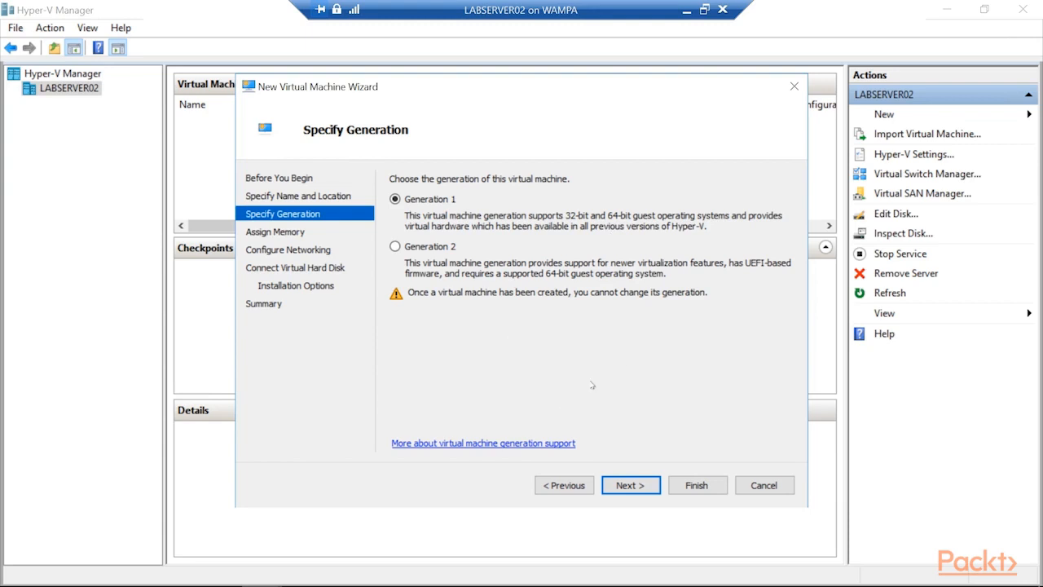
pyautogui.click(629, 484)
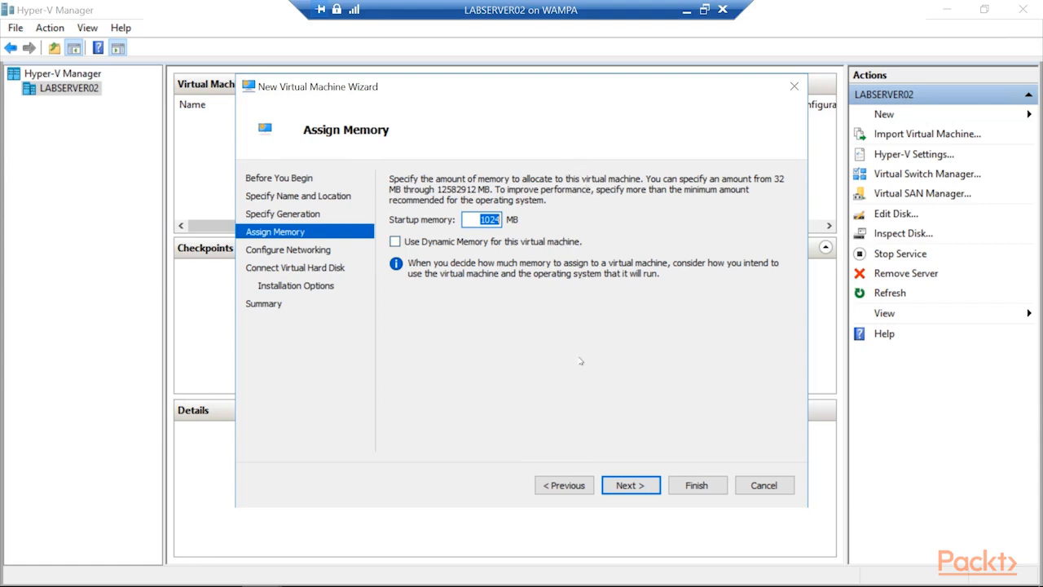
pyautogui.click(630, 484)
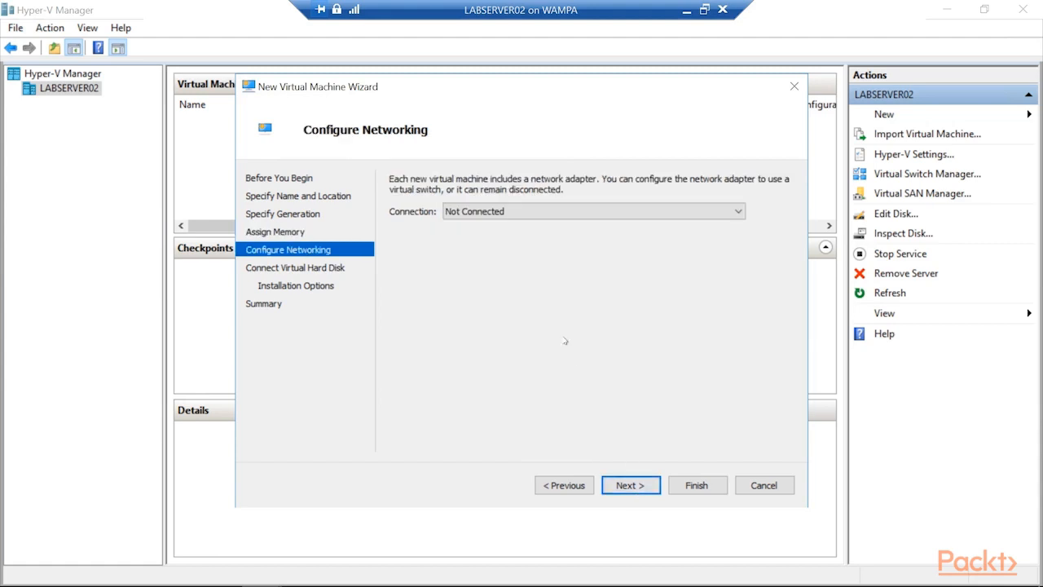
pyautogui.click(506, 213)
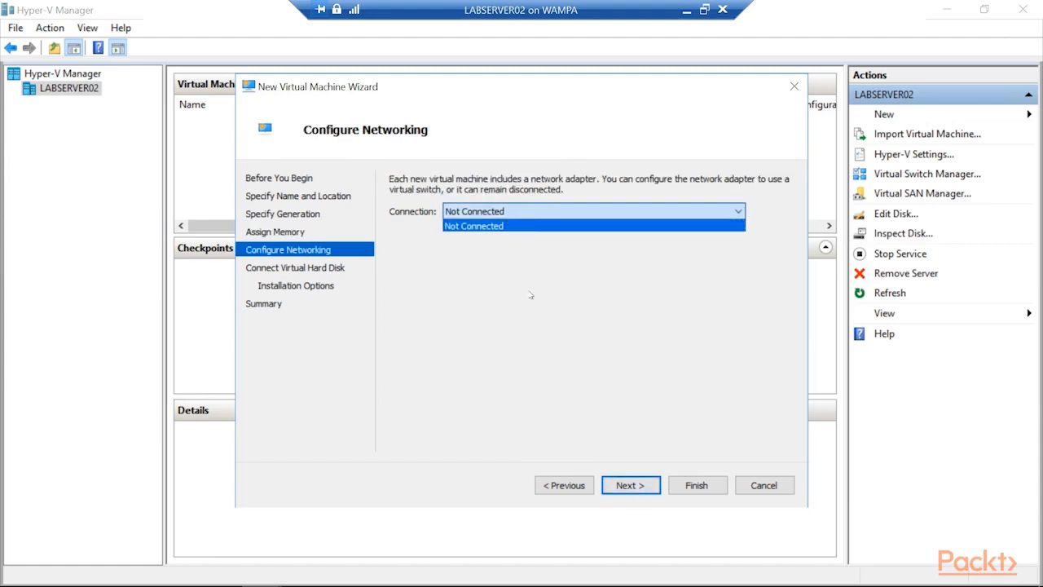
pyautogui.click(487, 249)
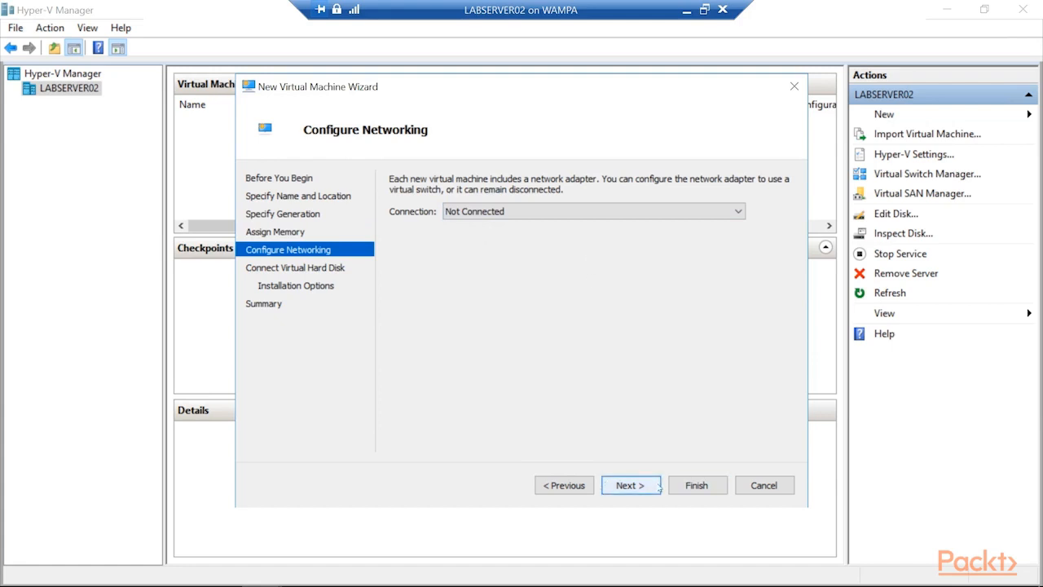
pyautogui.click(629, 485)
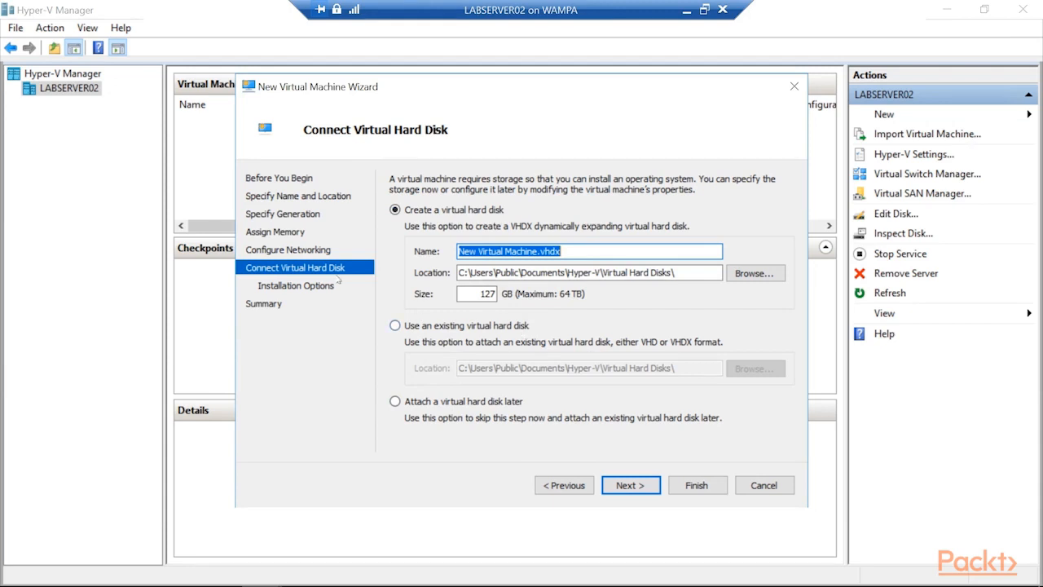
# - Examine the wizard's later, bootable CD/DVD-ROM and floppy installation options and the summary, and cancel the virtual machine creation
pyautogui.click(630, 484)
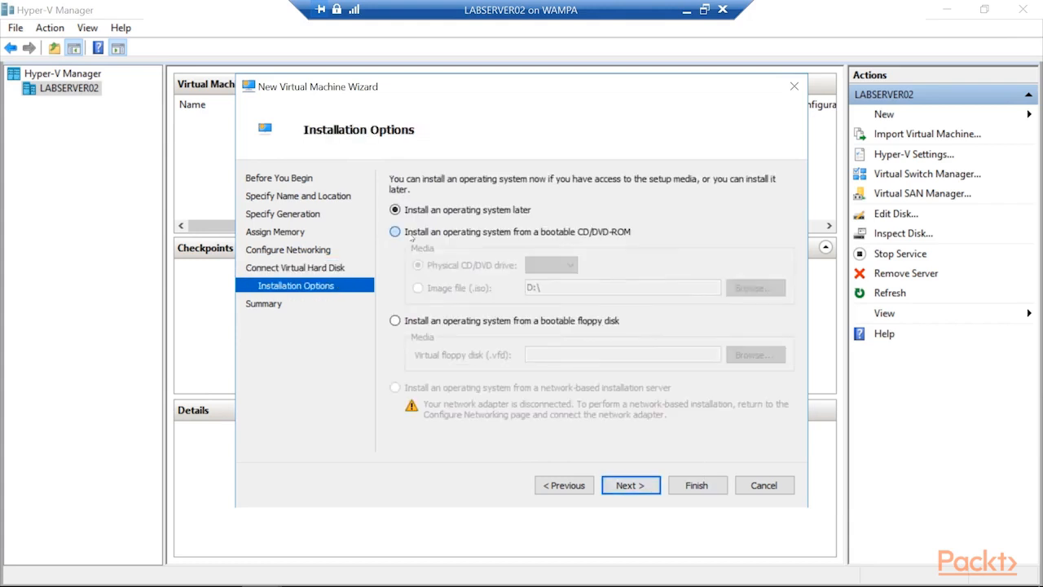
pyautogui.click(411, 234)
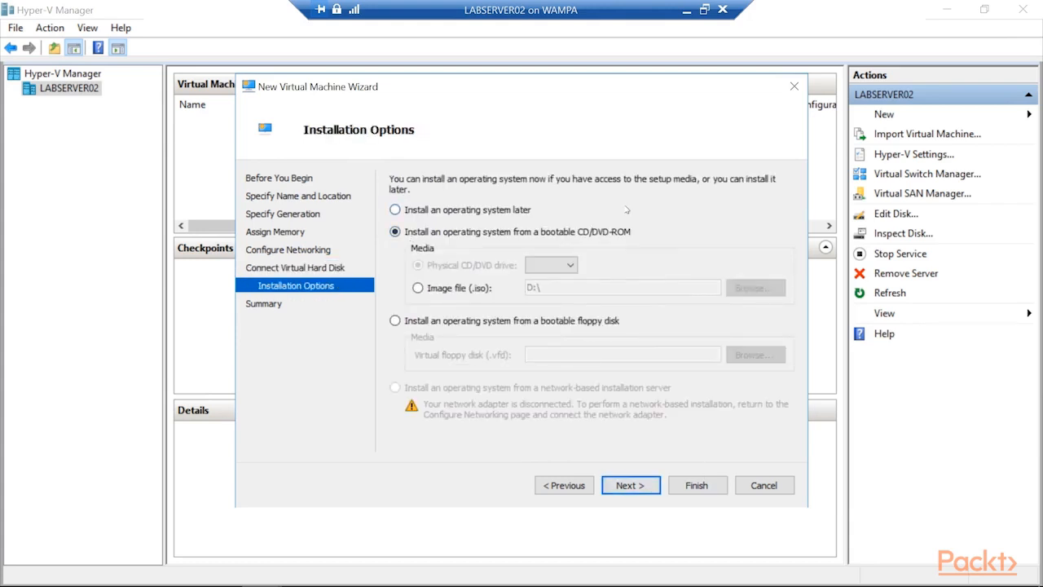
pyautogui.click(507, 212)
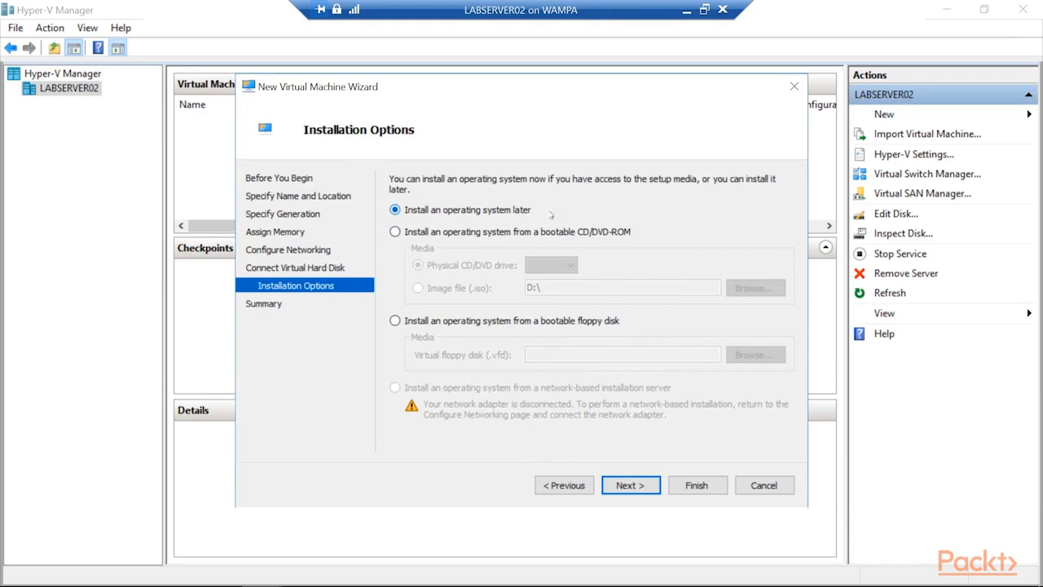
pyautogui.click(602, 322)
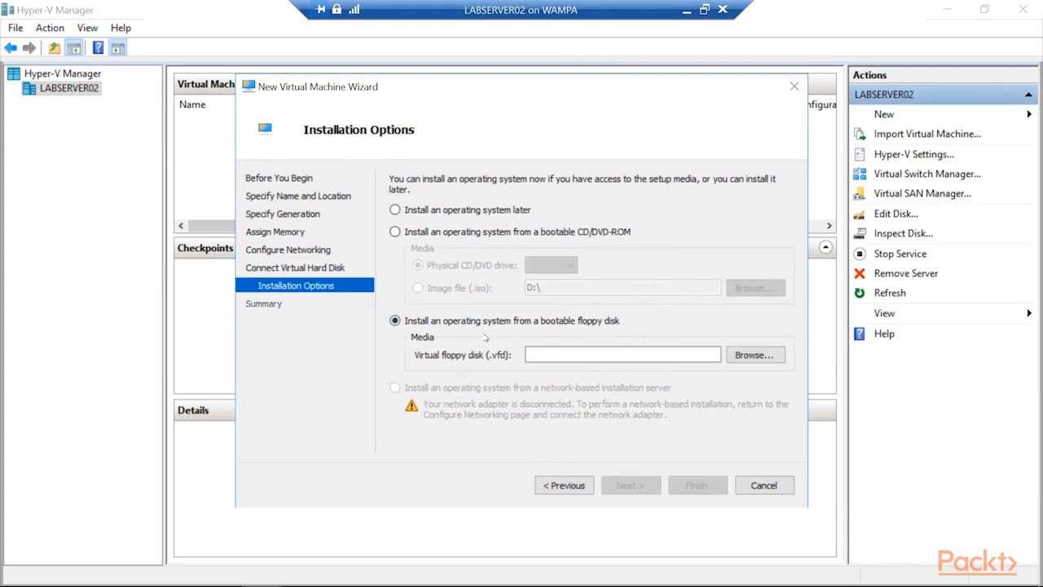
pyautogui.click(431, 238)
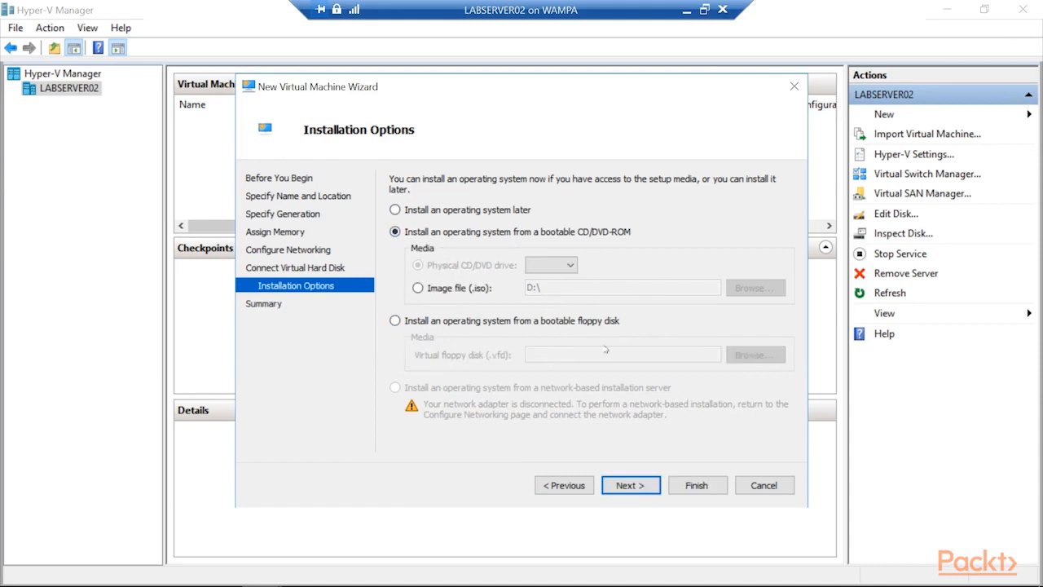
pyautogui.click(639, 487)
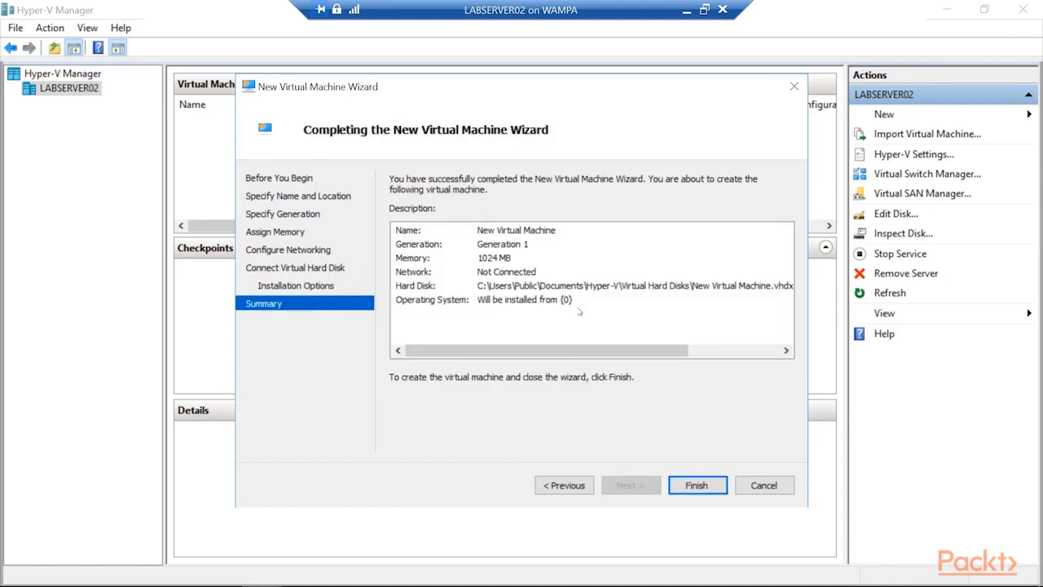
pyautogui.click(763, 484)
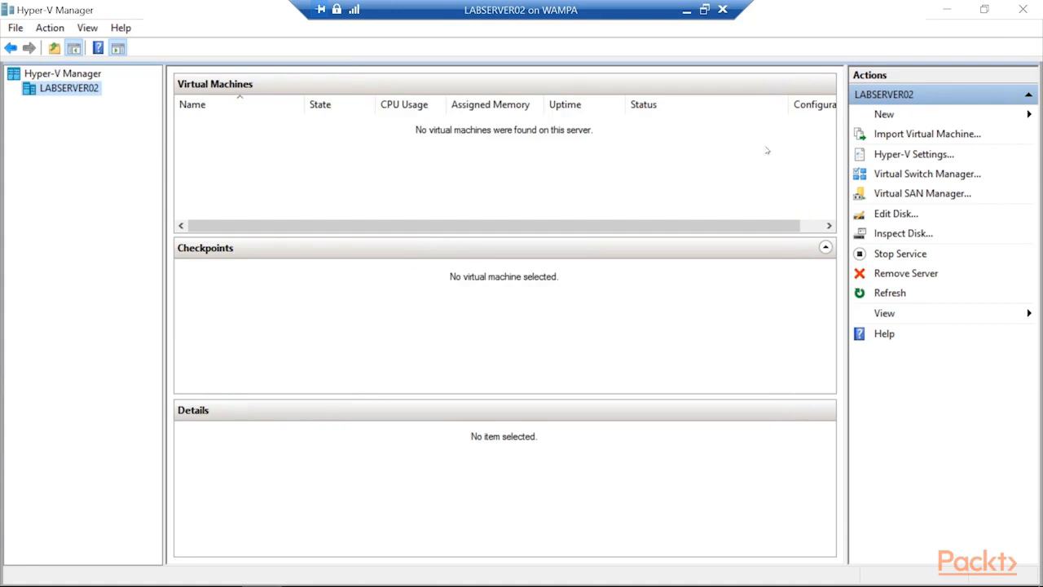
# - Examine the disk format and disk type choices in the New Virtual Hard Disk wizard and cancel it
pyautogui.click(953, 119)
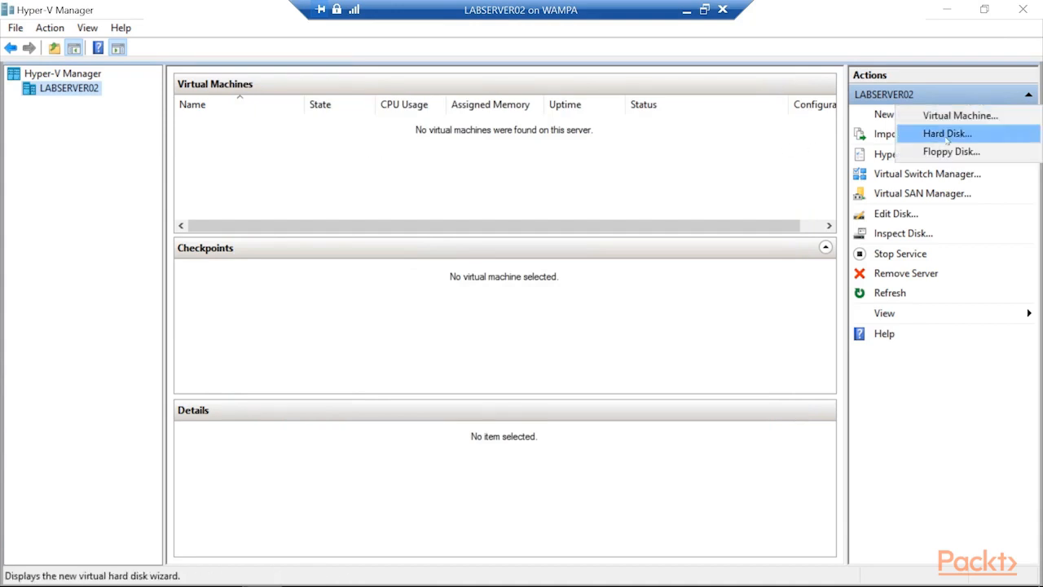
pyautogui.click(945, 133)
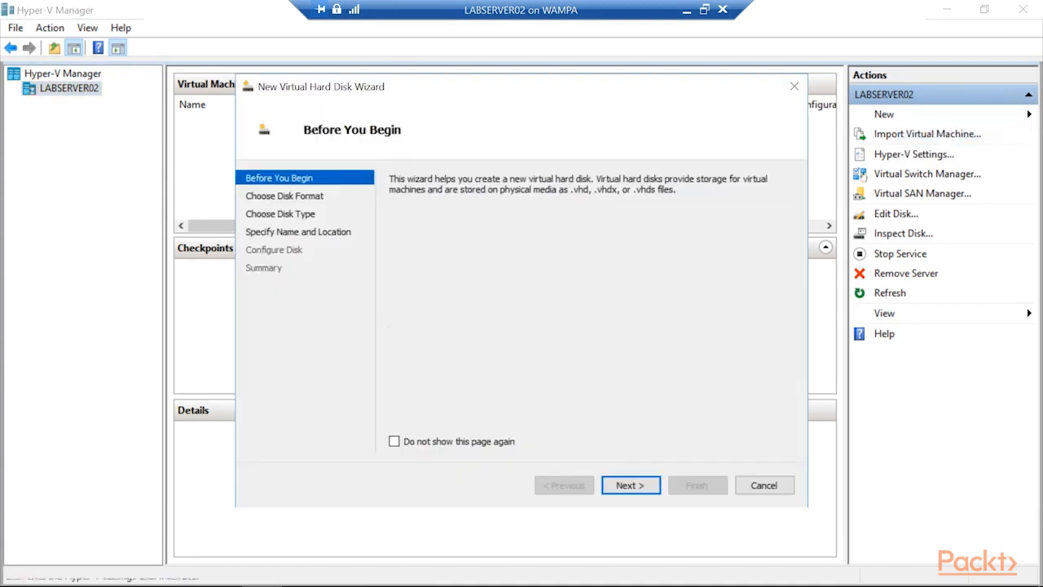
pyautogui.click(620, 486)
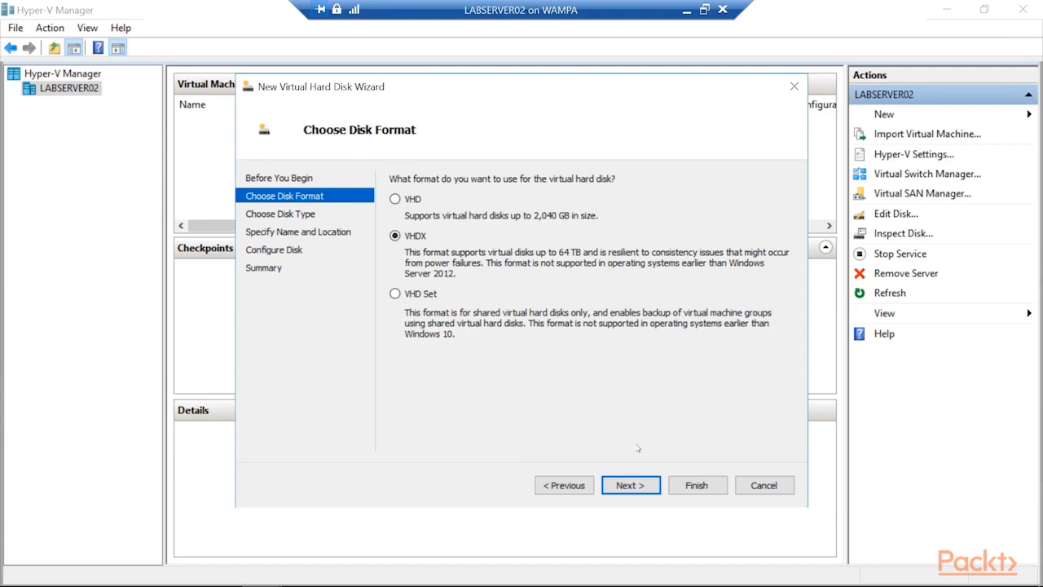
pyautogui.click(631, 486)
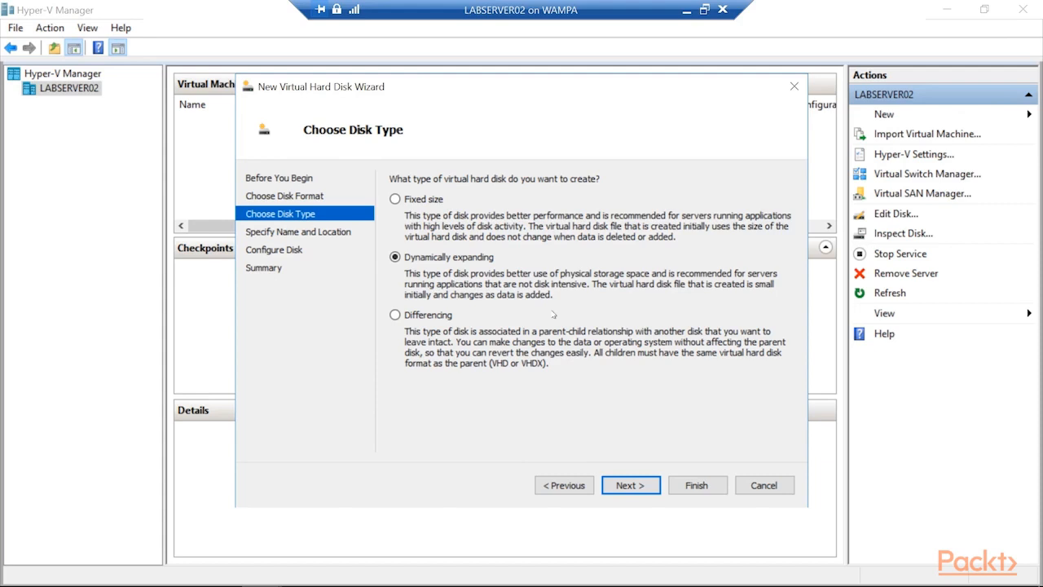
pyautogui.click(763, 487)
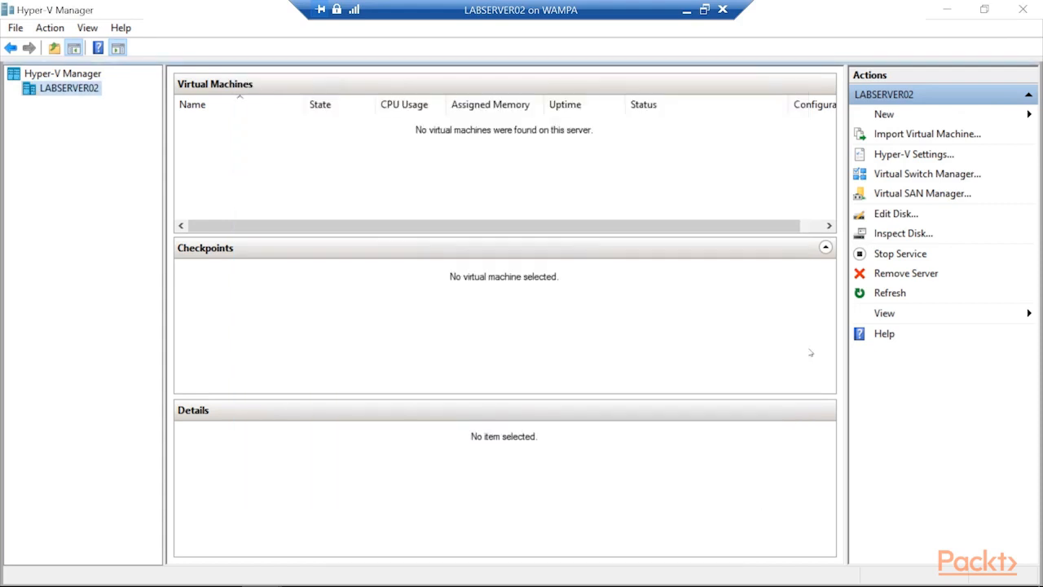
# - Create an external virtual switch named External on Microsoft Hyper-V Network Adapter #2, accepting the network disruption
pyautogui.click(937, 174)
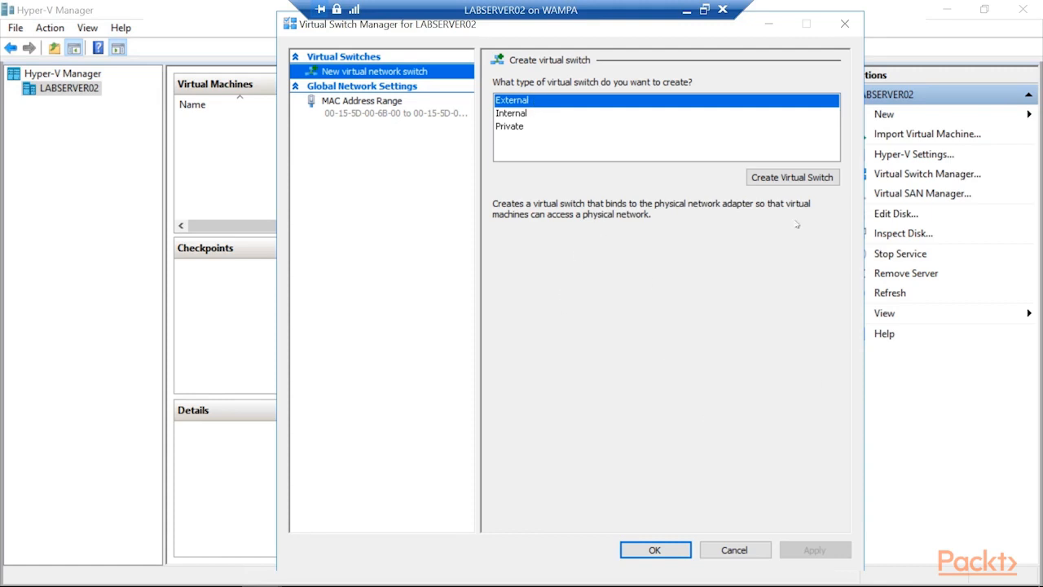
pyautogui.click(795, 181)
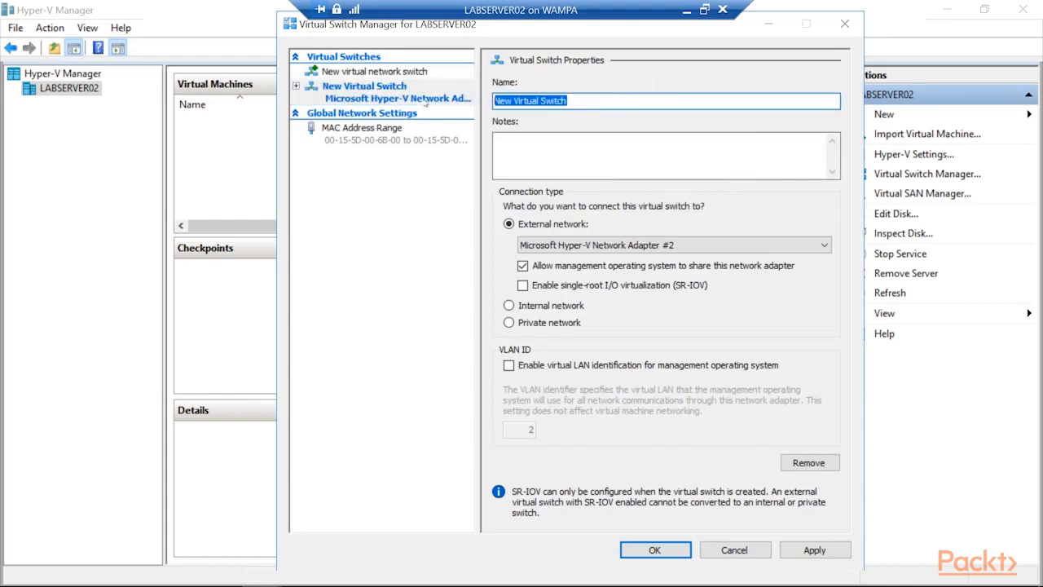
pyautogui.write('External')
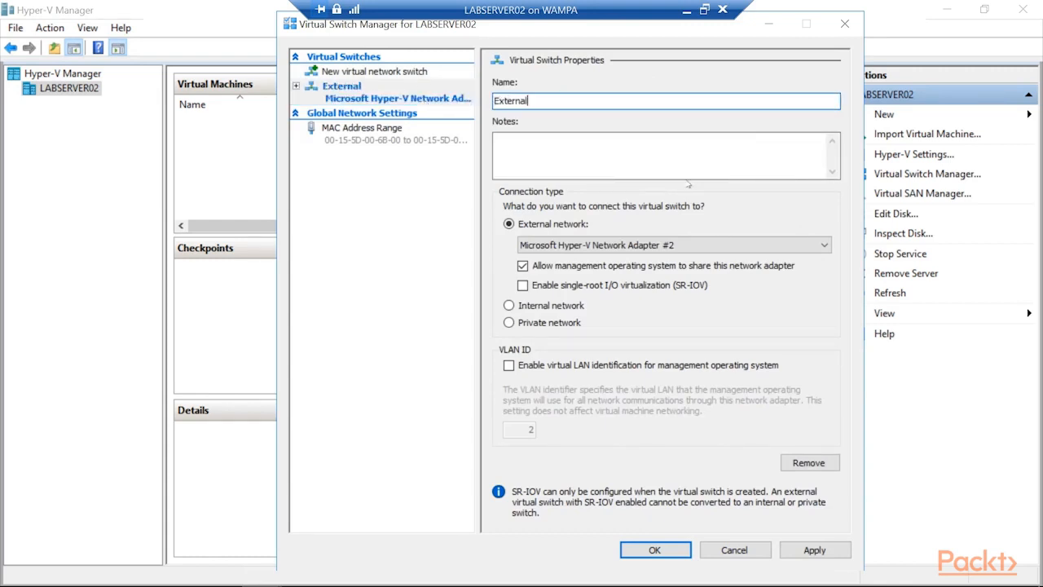
pyautogui.click(716, 246)
pyautogui.click(717, 246)
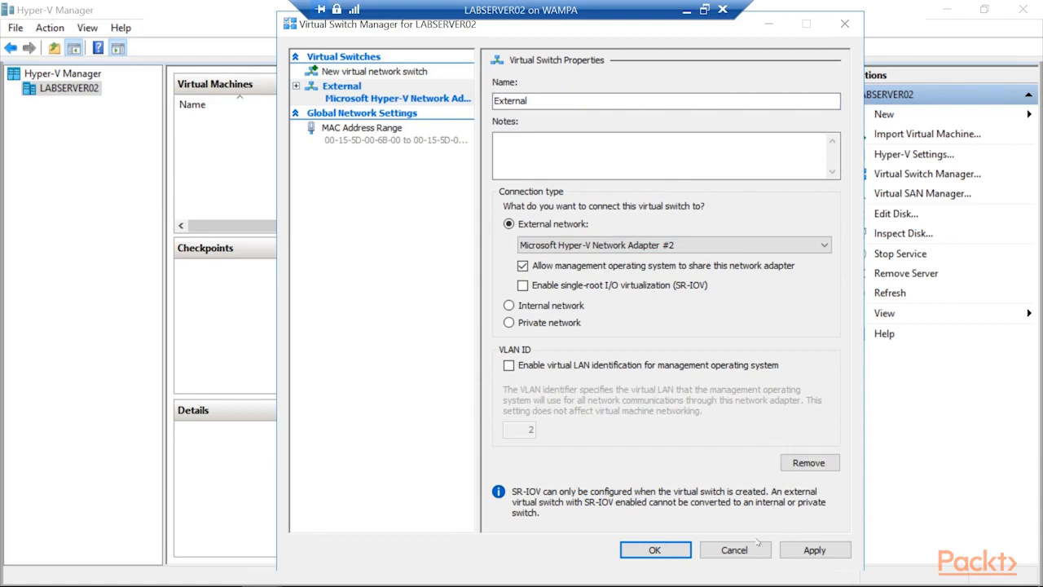
pyautogui.click(654, 550)
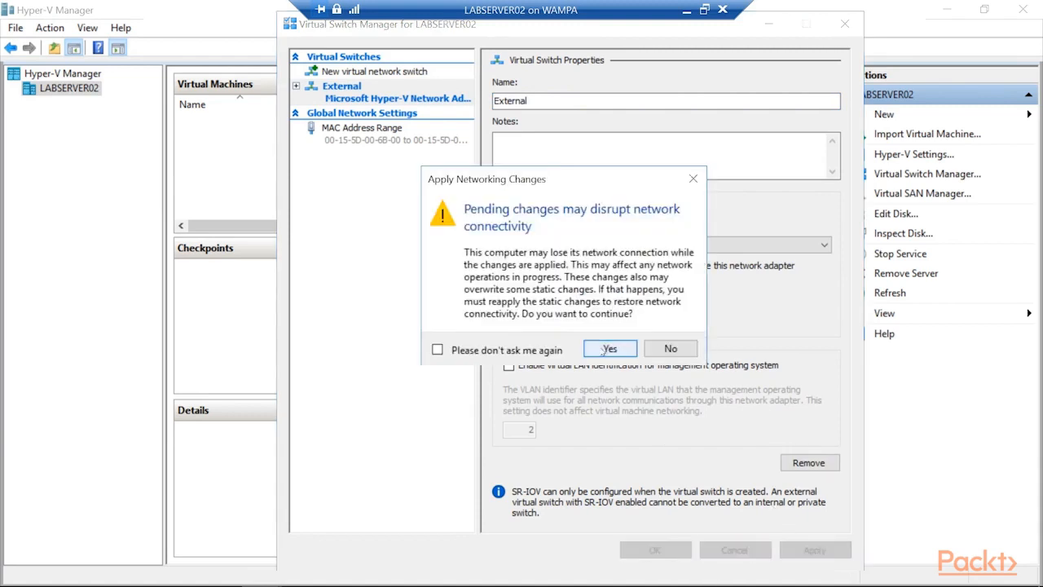
pyautogui.click(607, 348)
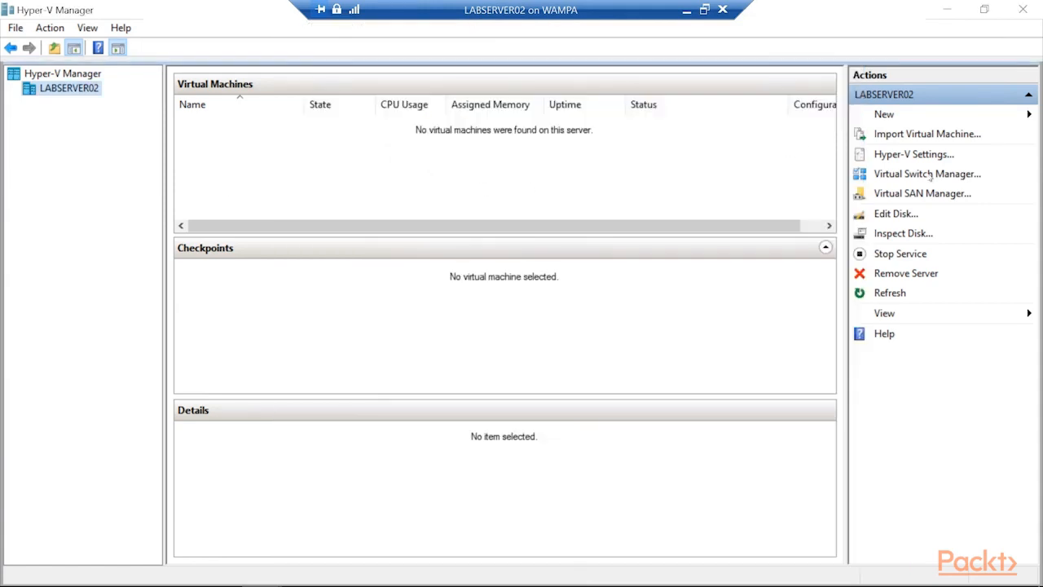
# - Review the External switch's properties and expand its sub-entries in Virtual Switch Manager, and close it without changes
pyautogui.click(930, 176)
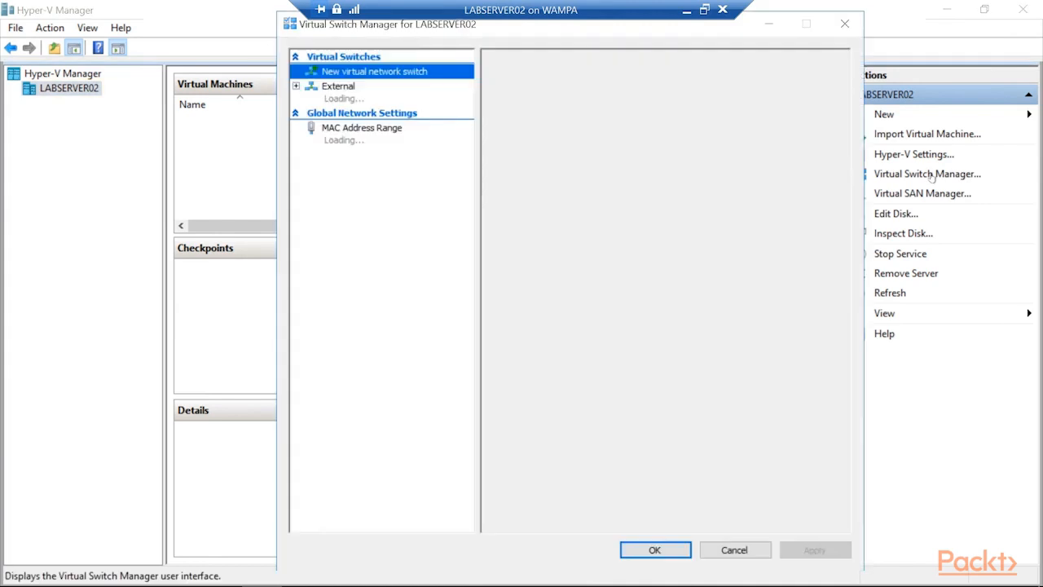
pyautogui.click(383, 96)
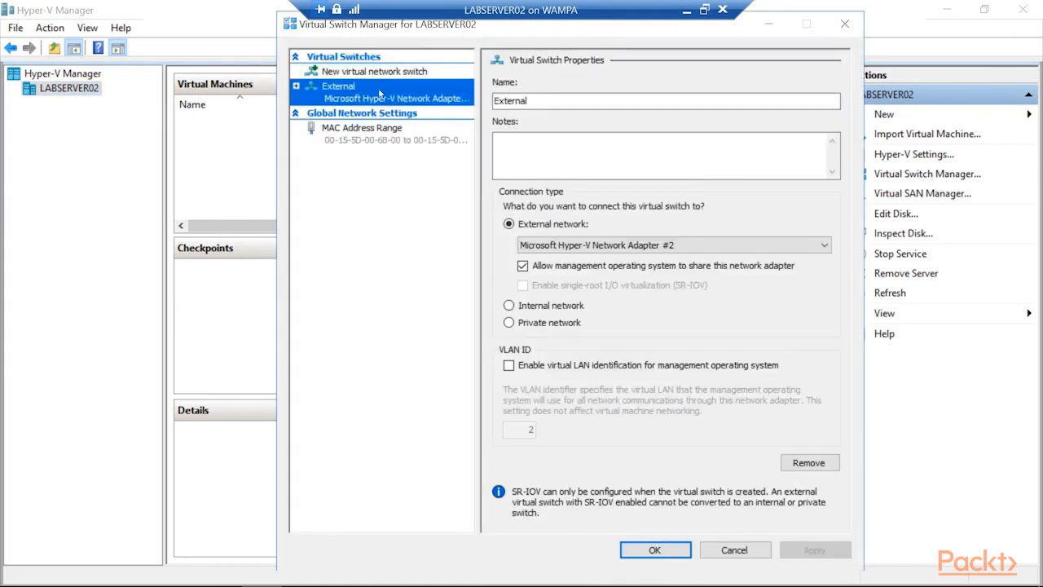
pyautogui.click(295, 87)
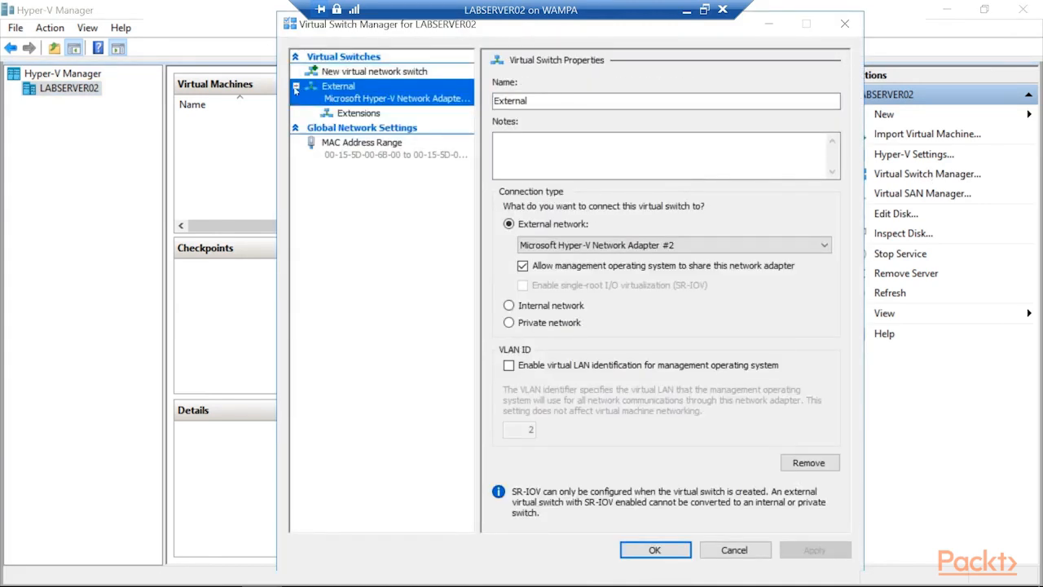
pyautogui.click(744, 551)
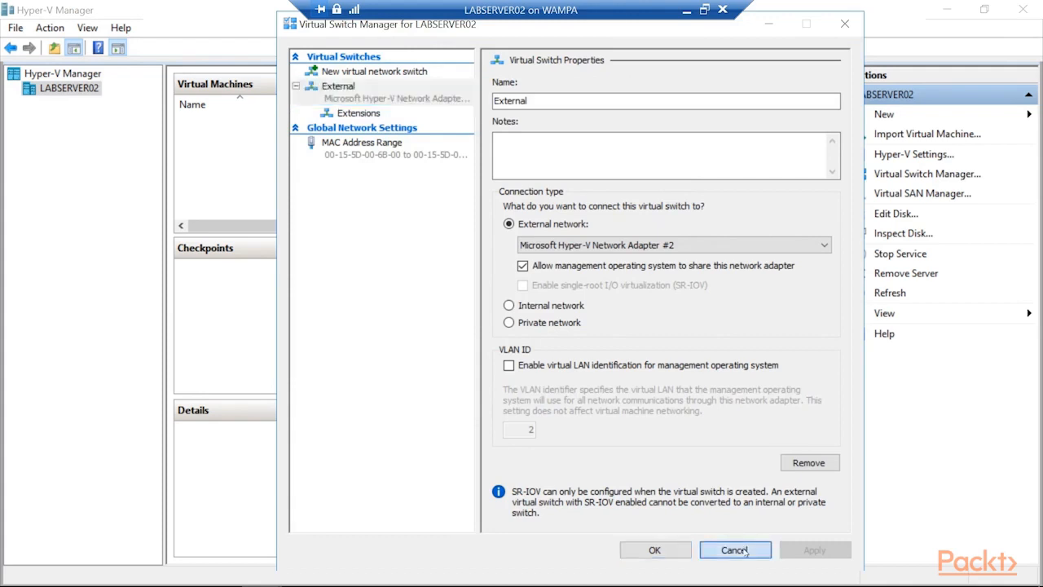